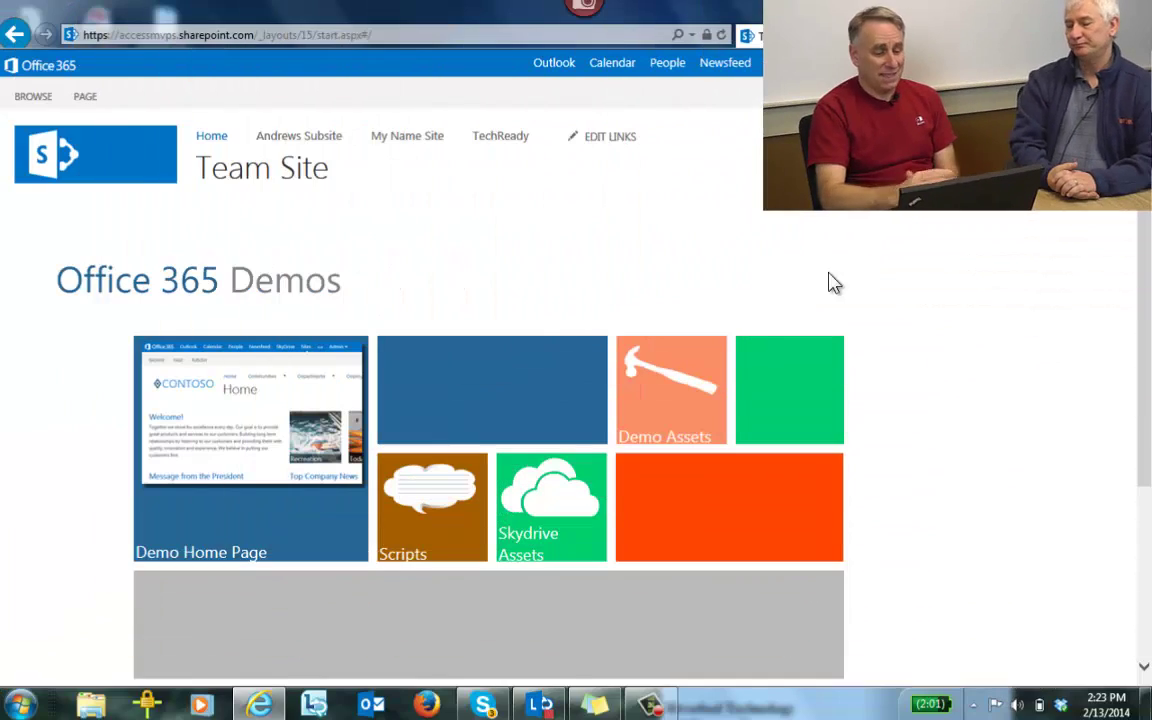
- From Site Contents, add an app by searching for 'access' and choosing the Access App tile
click(675, 388)
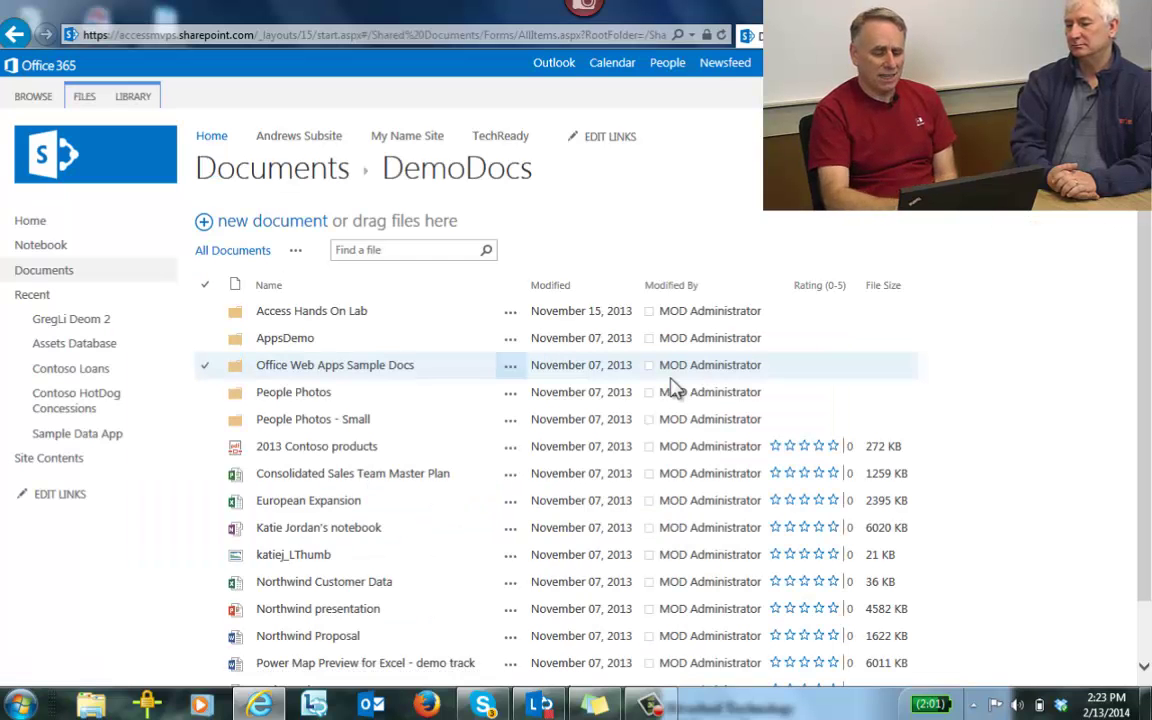
click(50, 458)
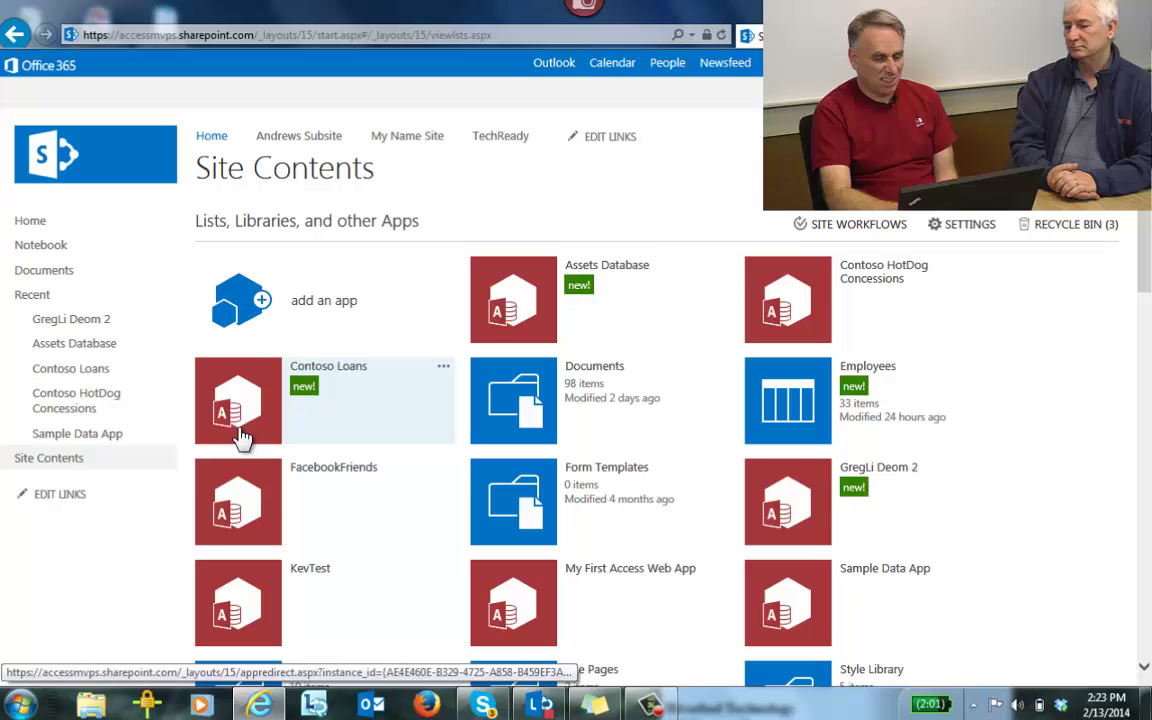
click(255, 314)
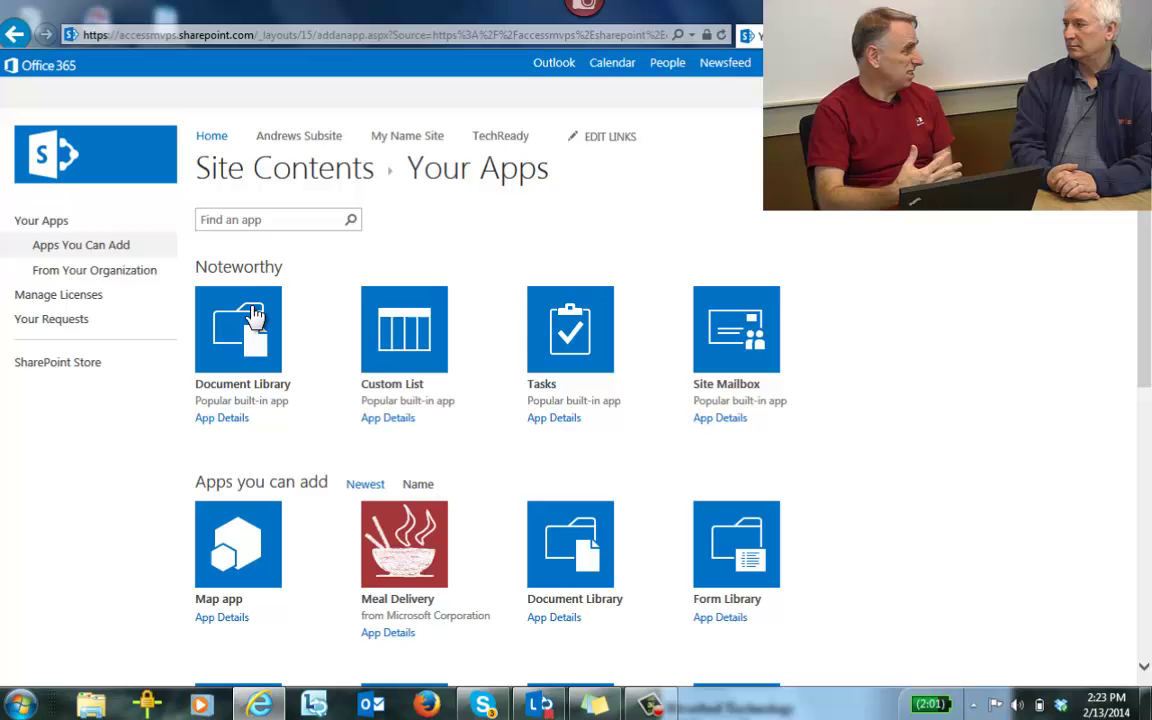
click(230, 219)
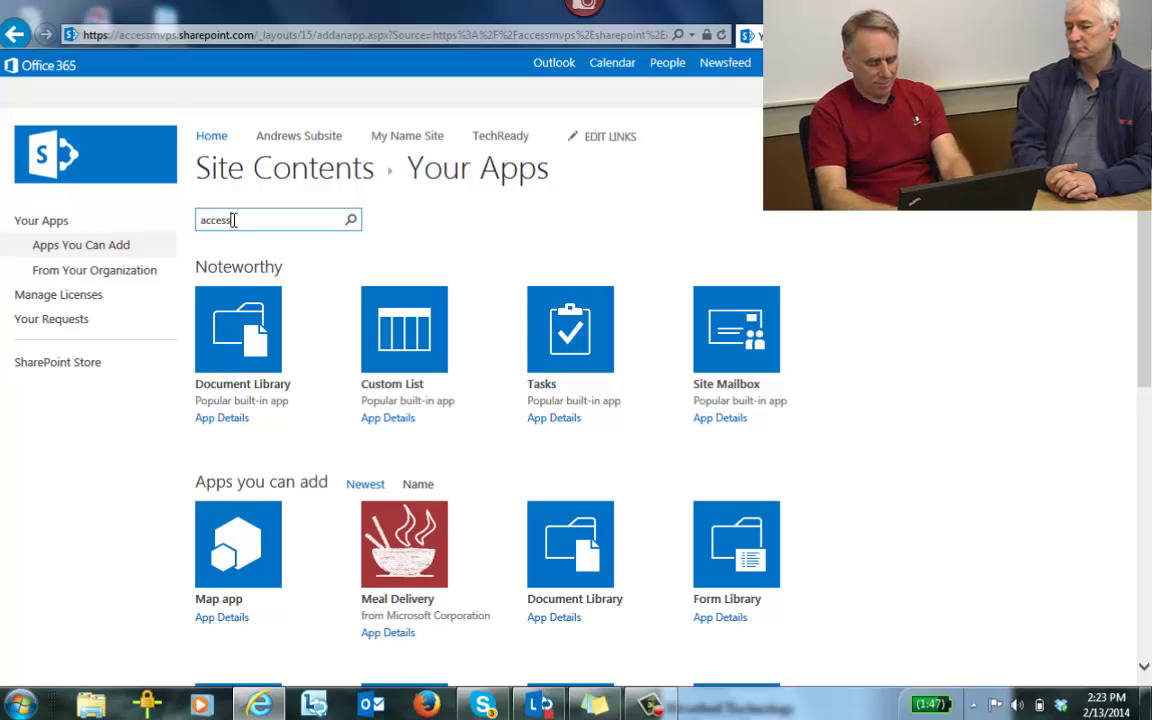
key(Return)
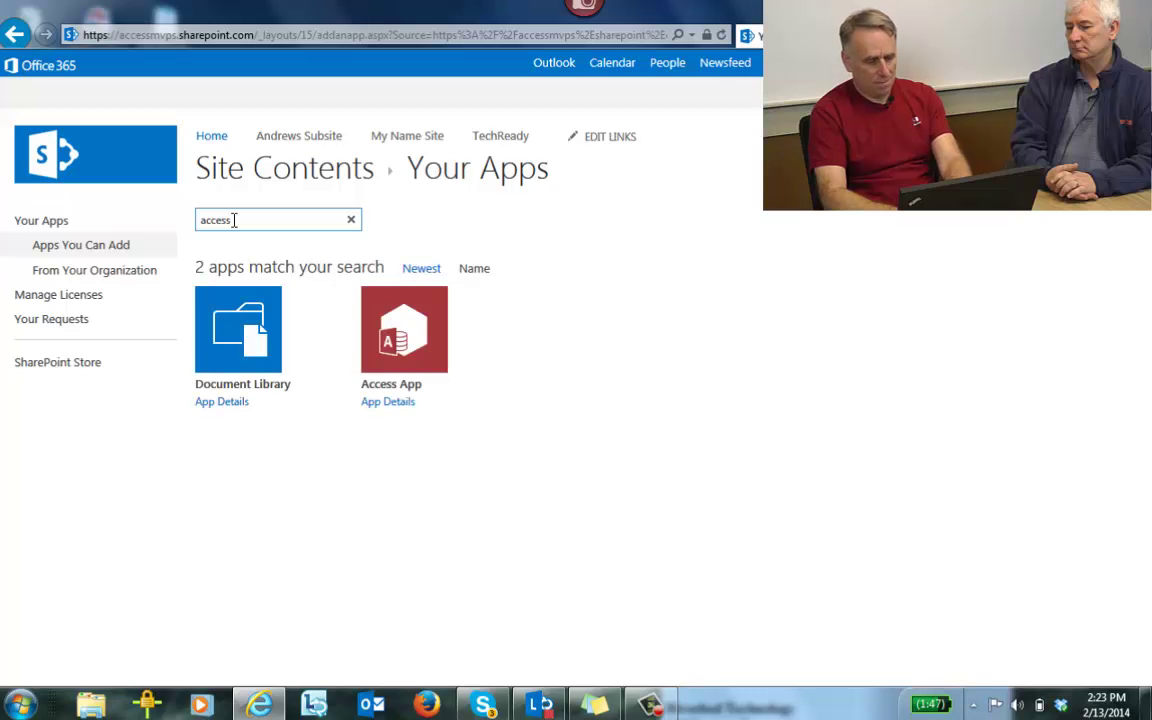
click(400, 333)
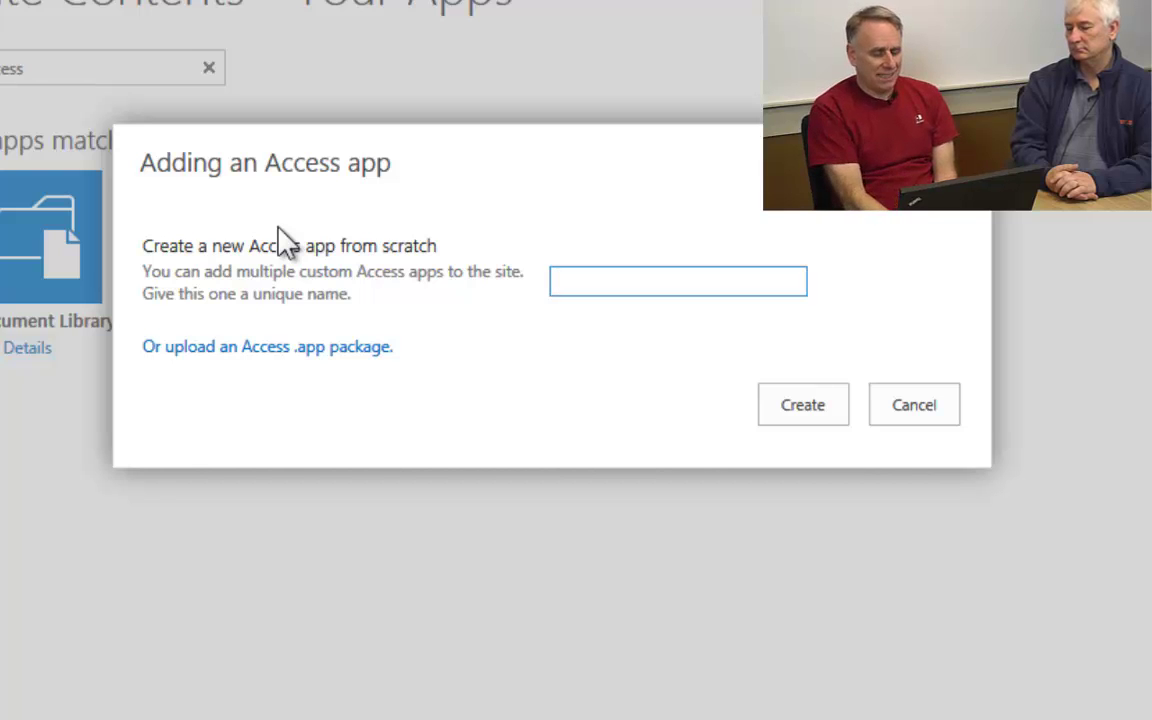
- Create an Access app named 'aaa demo' and open its tile
text(aaa demo)
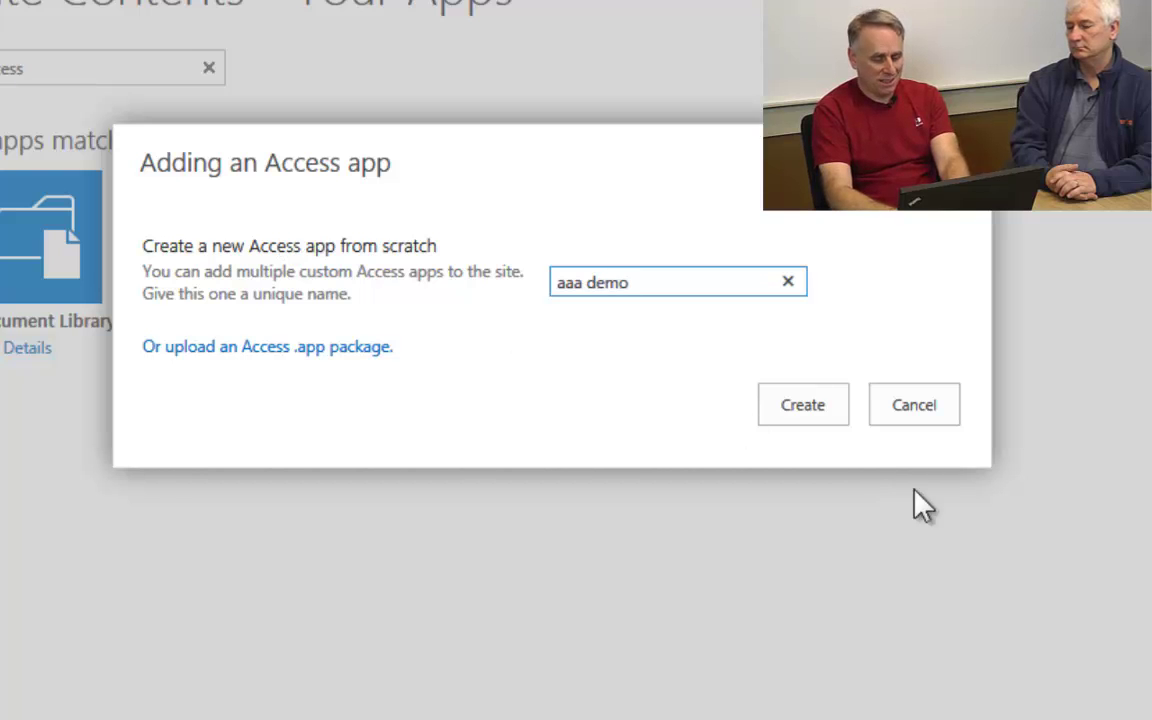
click(790, 412)
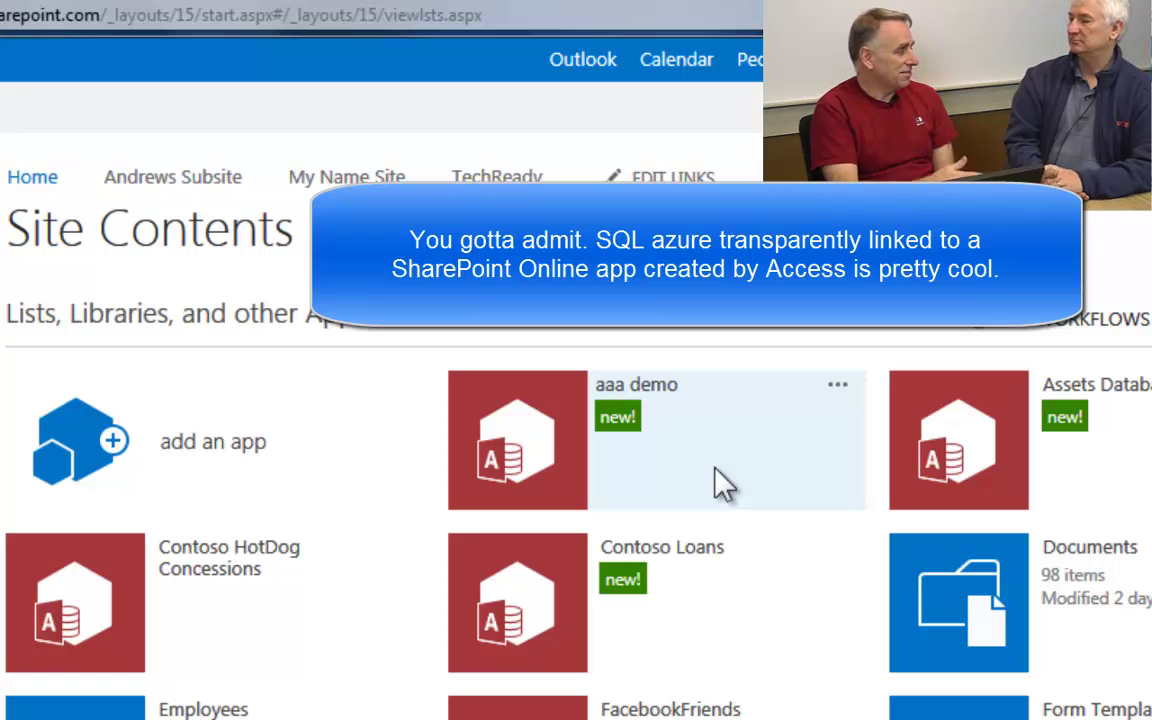
click(521, 443)
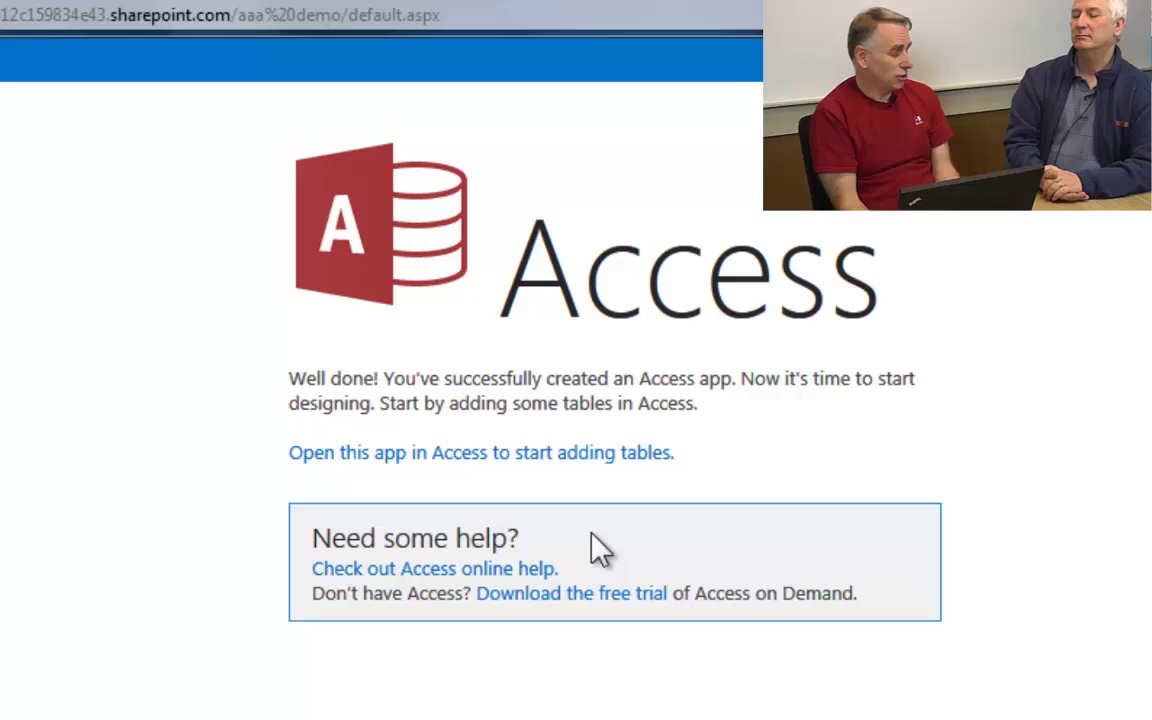
- Open aaa demo in desktop Access to start adding tables
click(456, 454)
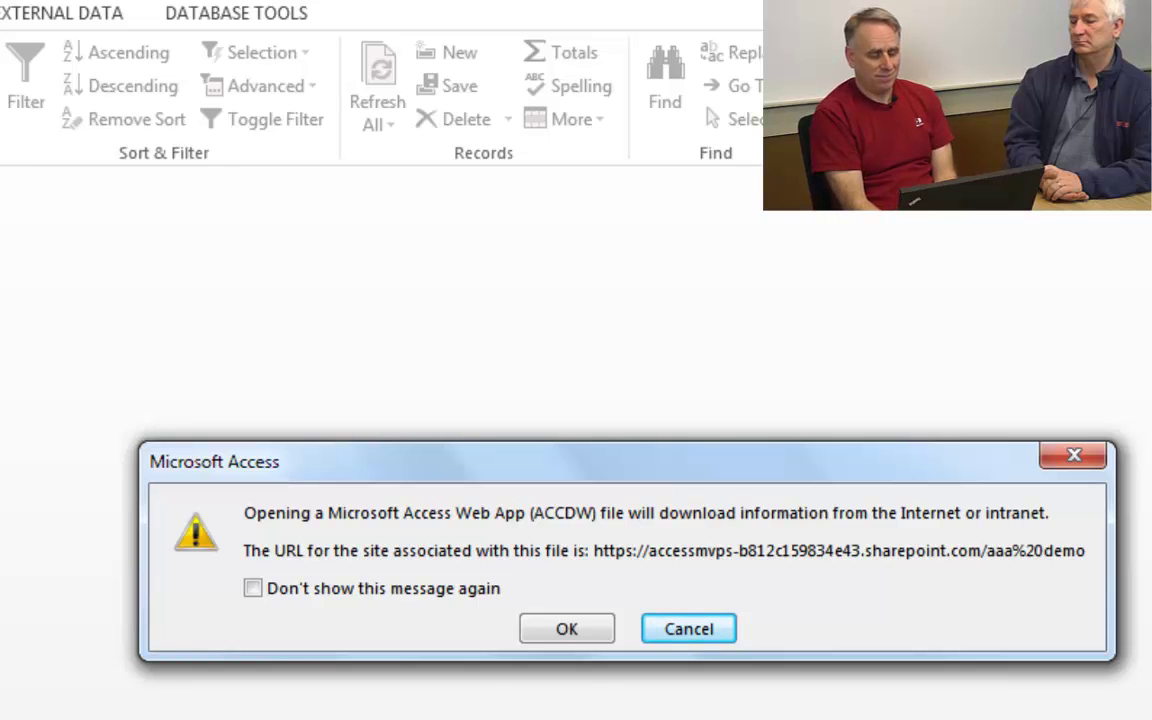
- Accept the web app warning and search the table templates for 'computer'
click(558, 628)
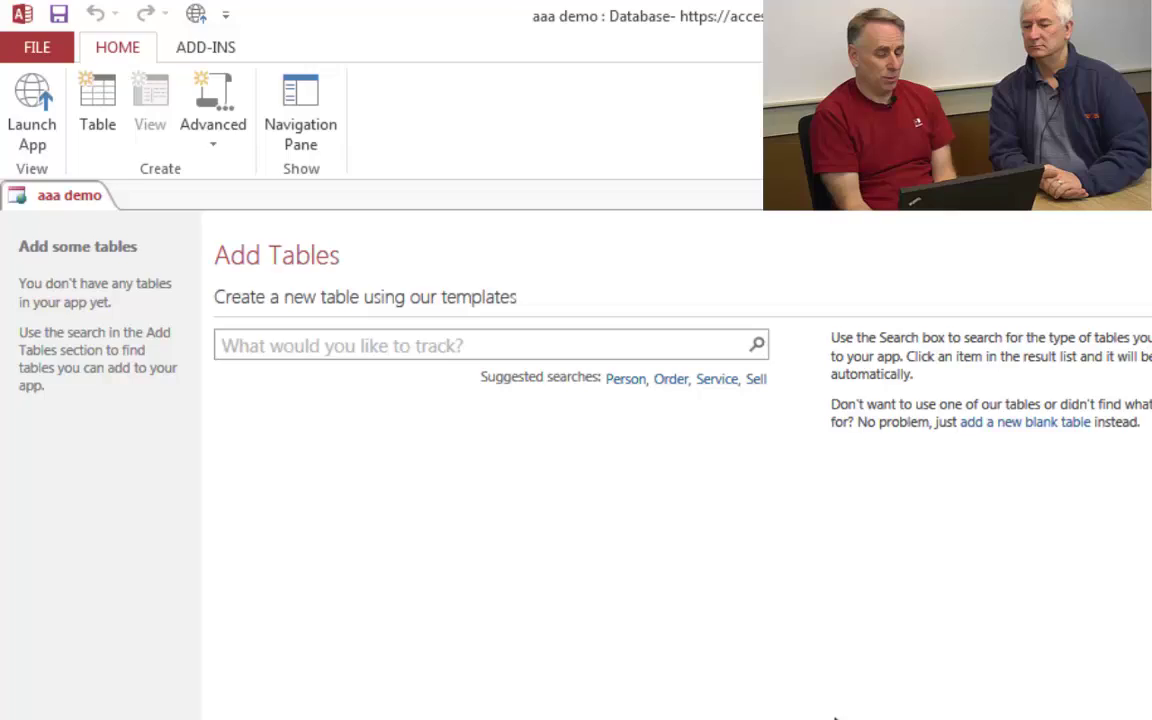
click(368, 350)
text(com)
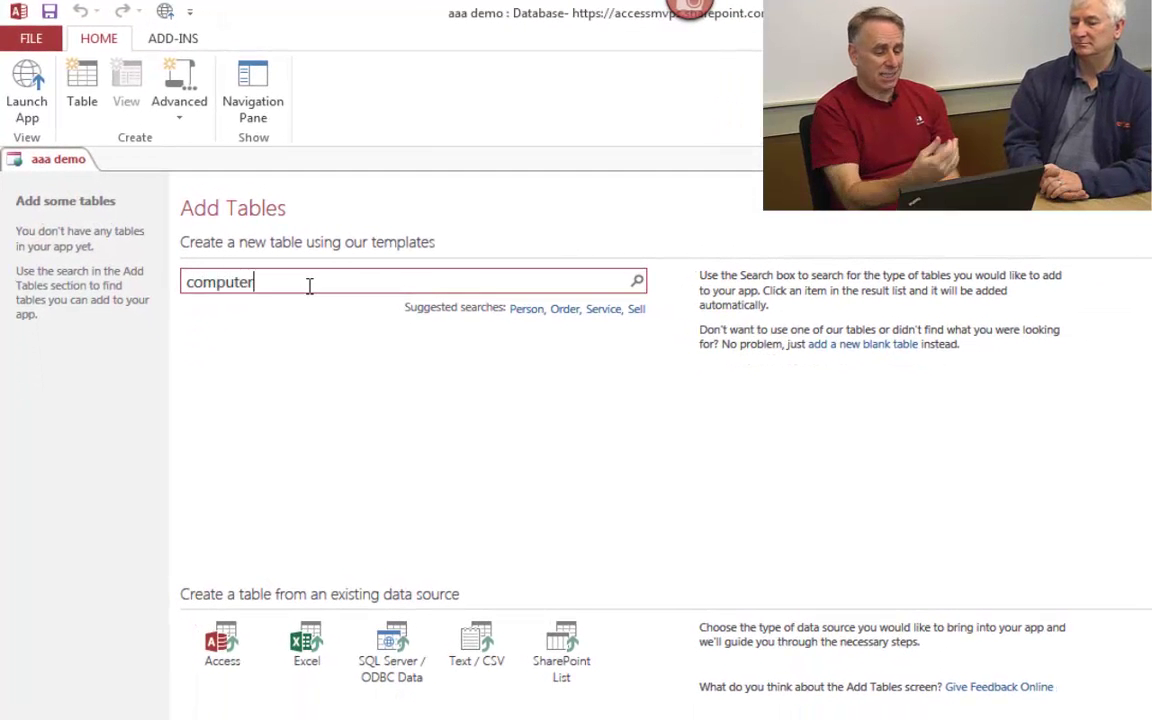
text(puter)
key(Return)
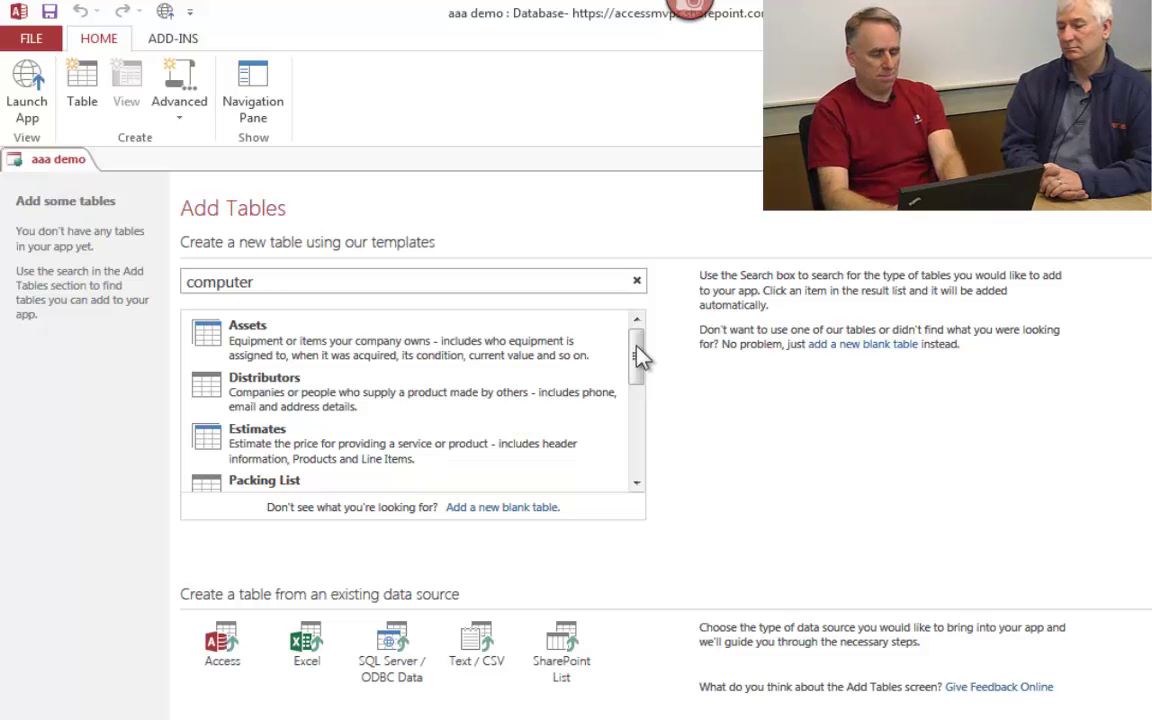
- Add the Item Loans template tables and launch the app in the browser
drag(640, 358, 625, 373)
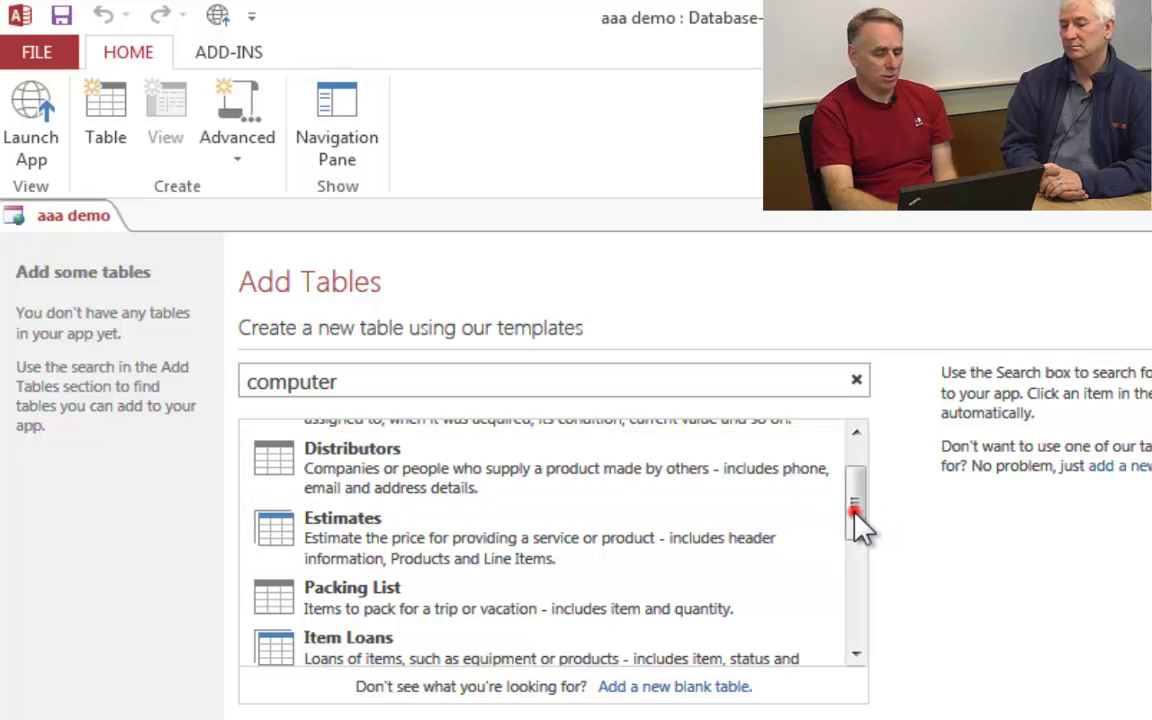
drag(858, 520, 858, 546)
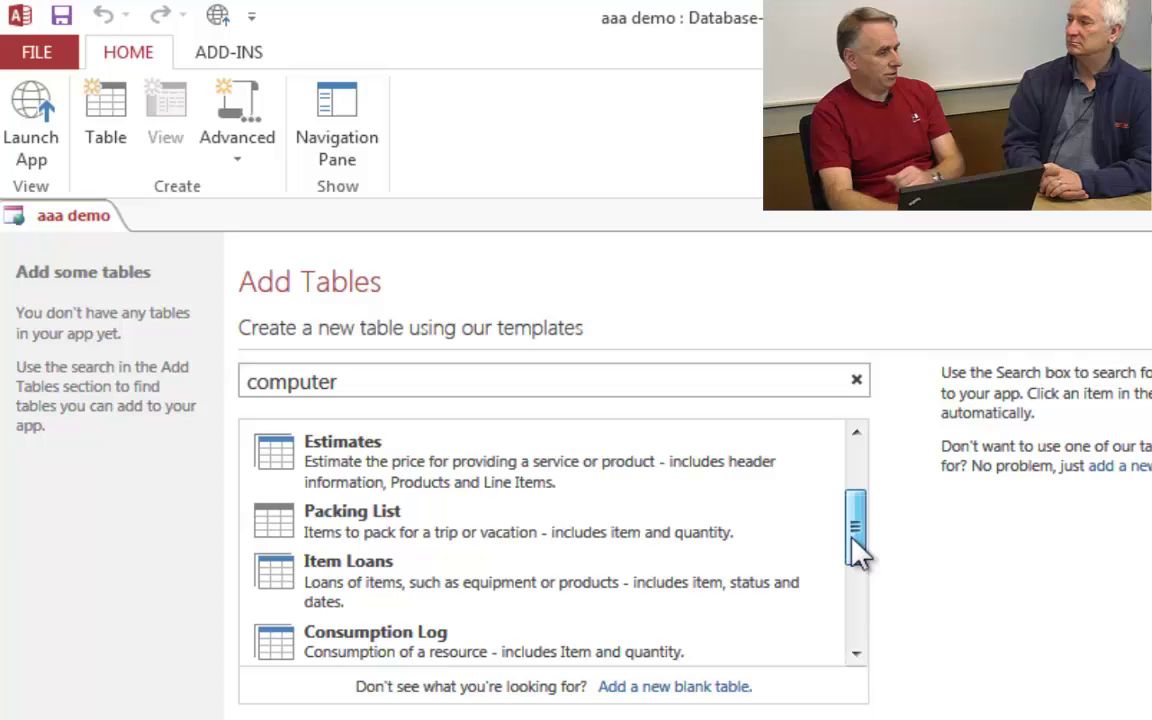
click(430, 583)
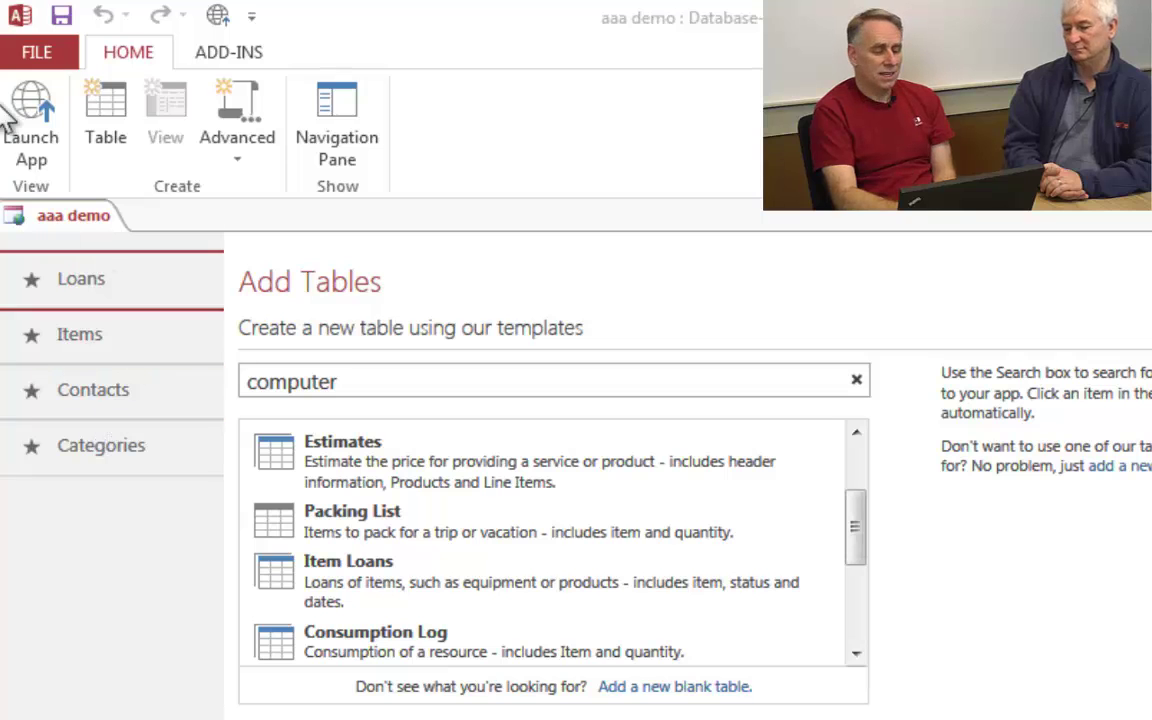
click(32, 112)
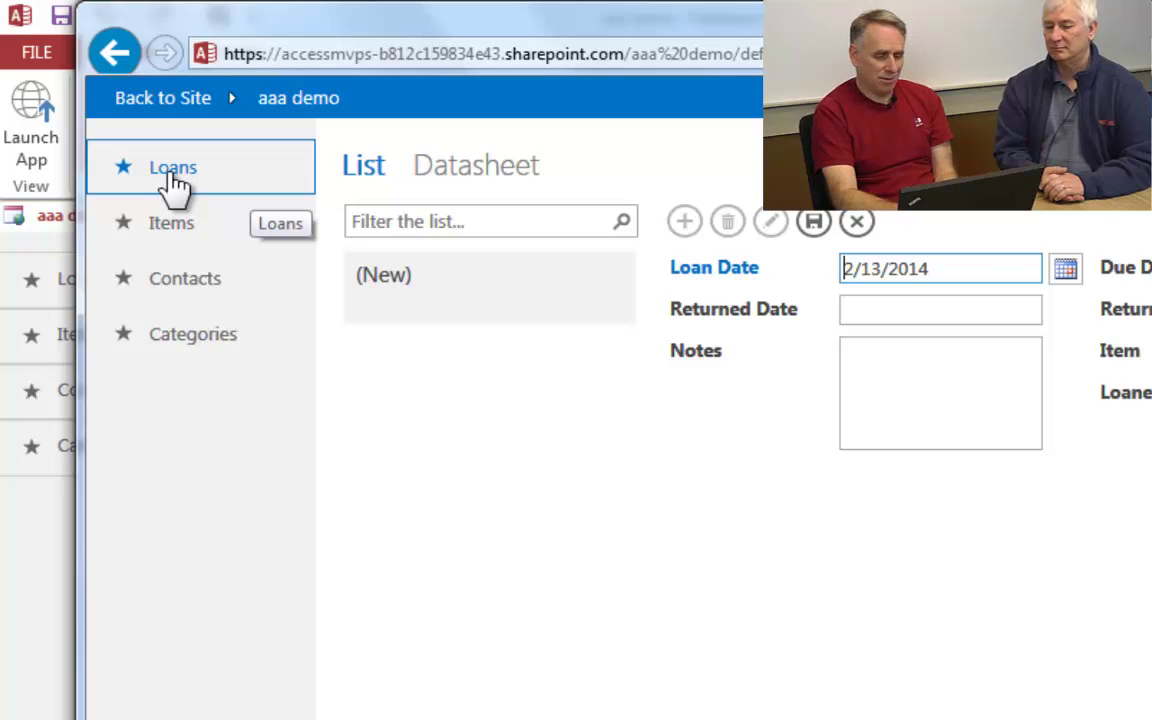
- Browse the Items, Contacts and Categories table views in the browser app
click(162, 238)
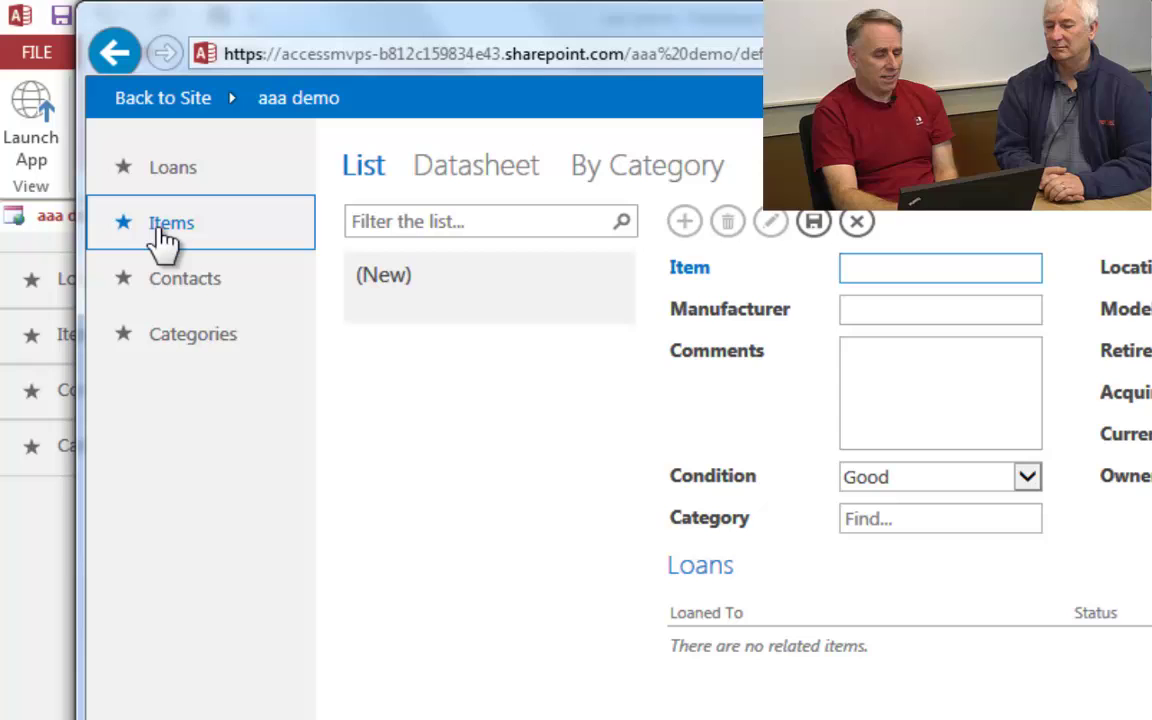
click(178, 283)
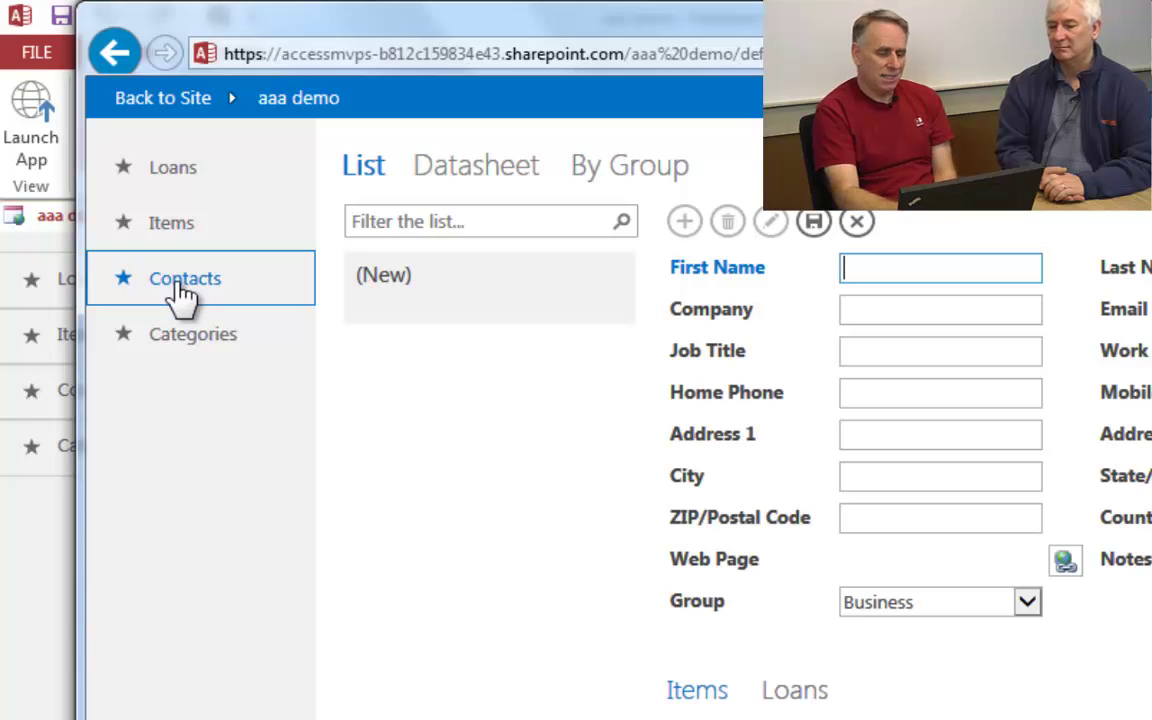
click(186, 345)
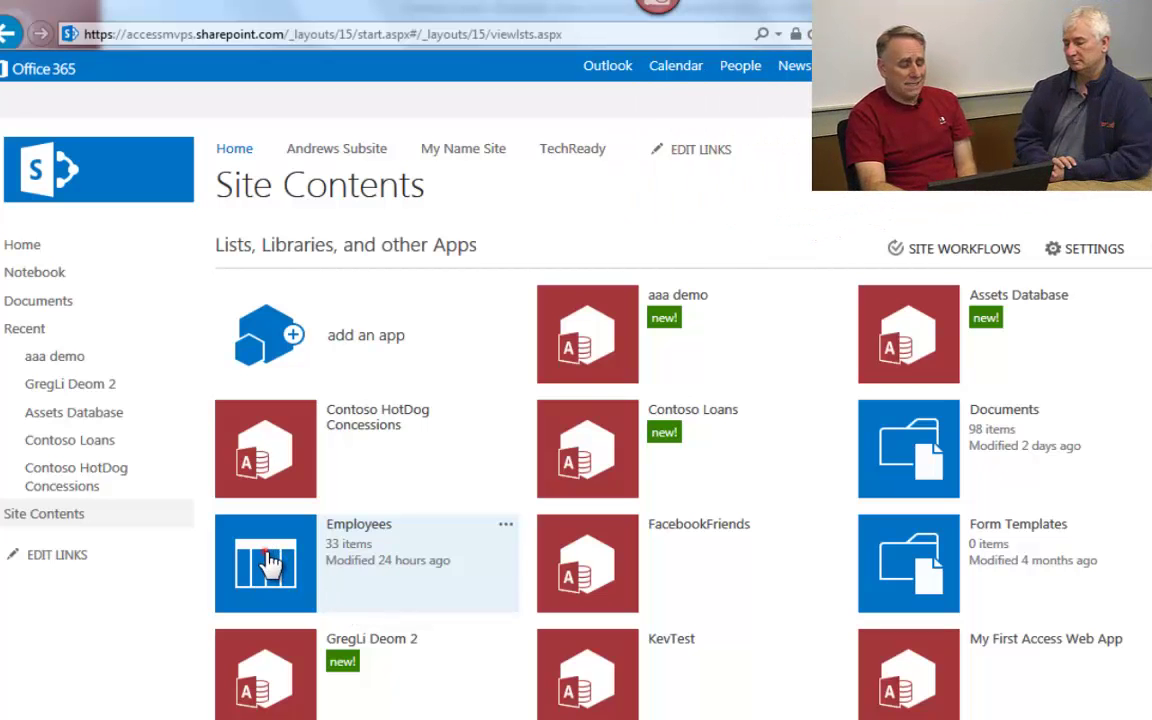
- Open the Employees list, then return to site contents and launch the Assets Database app
click(268, 563)
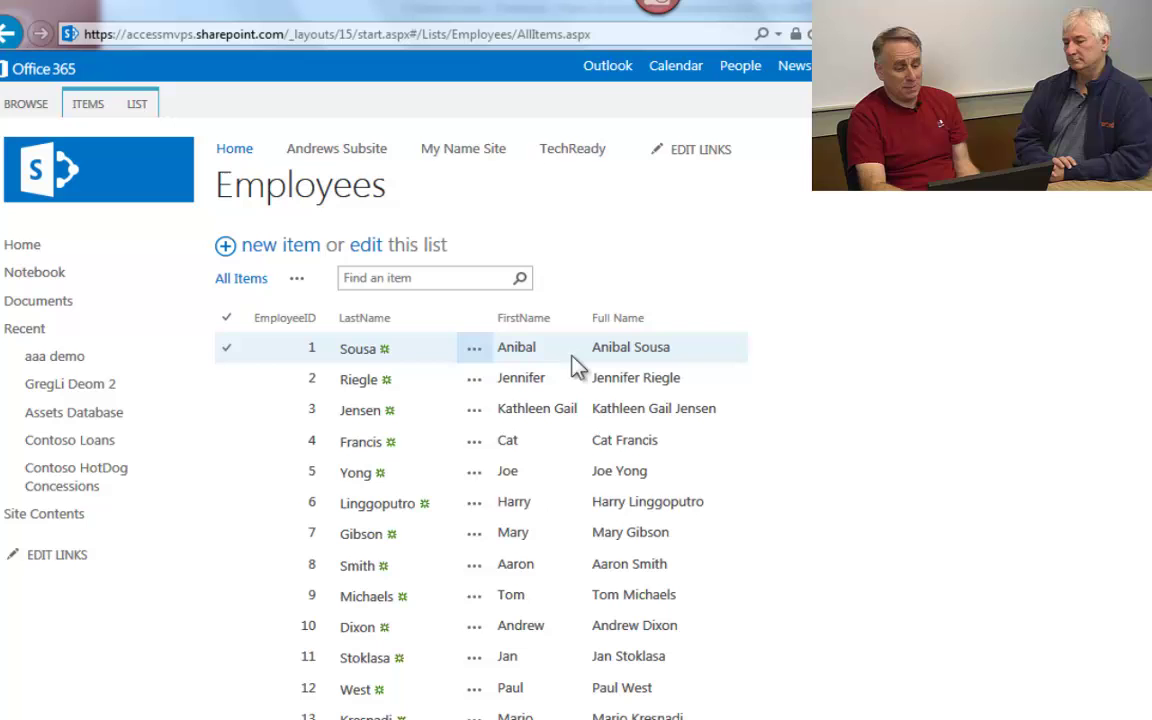
click(8, 34)
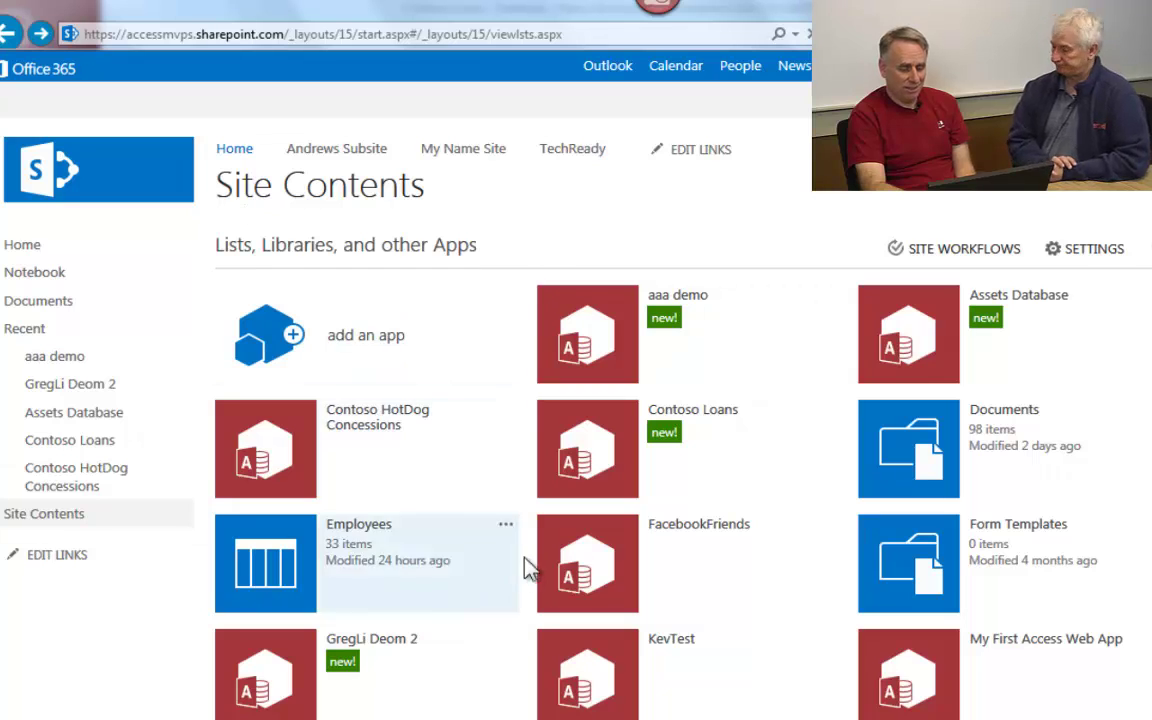
mouse_move(519, 566)
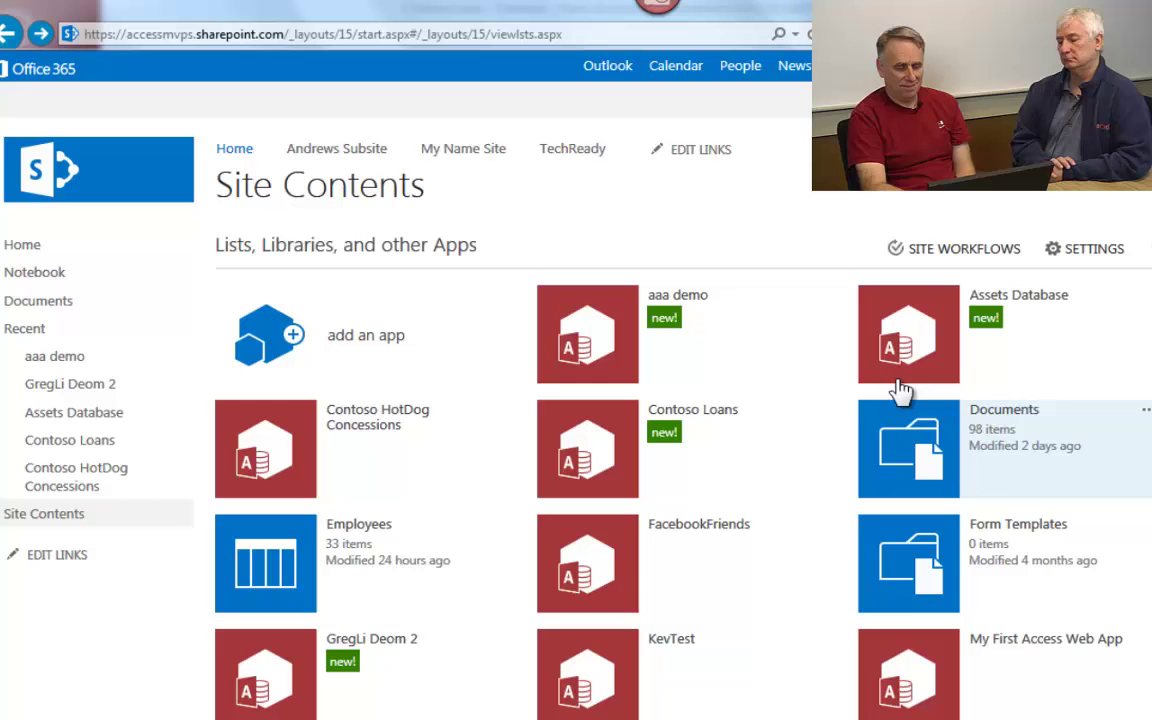
click(912, 340)
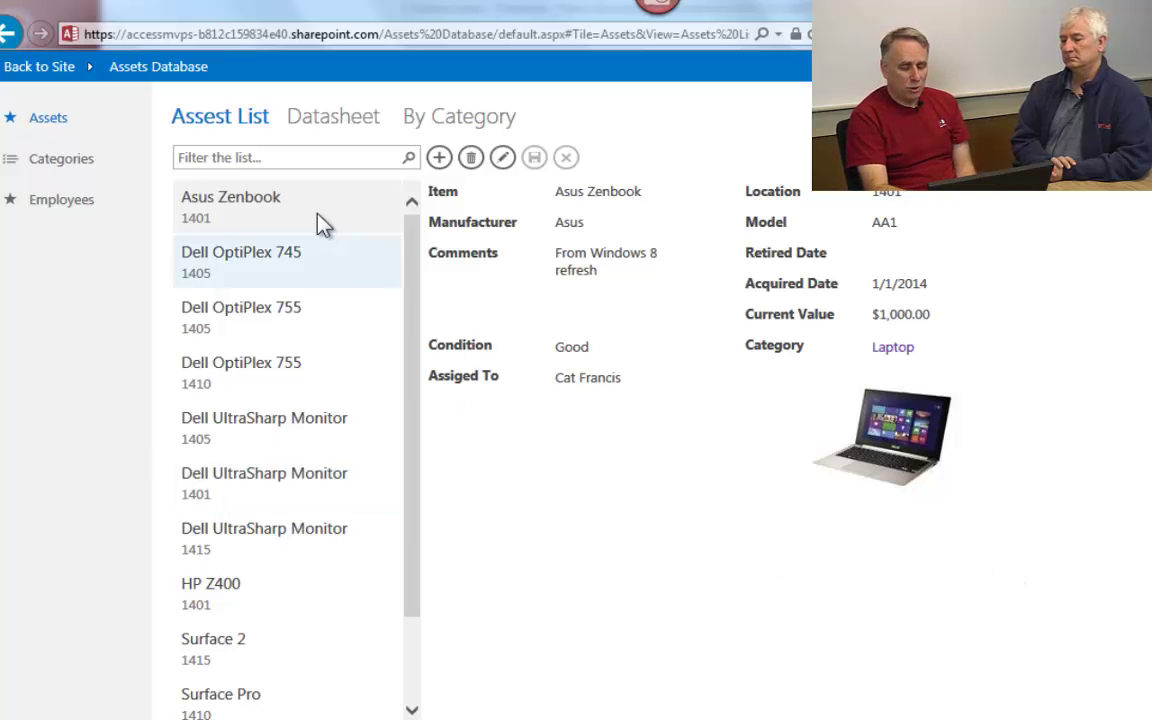
- Edit the Asus Zenbook's Assigned To field, search employee names with 'bo'/'s', and pick a suggestion
click(502, 160)
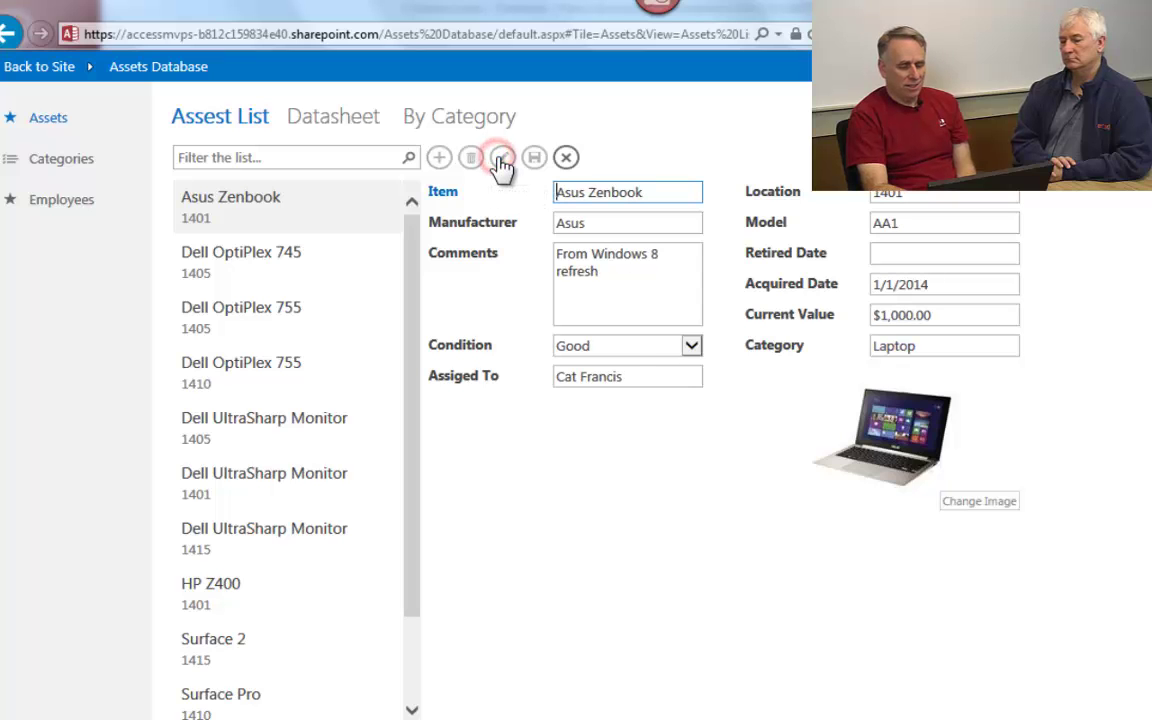
click(636, 375)
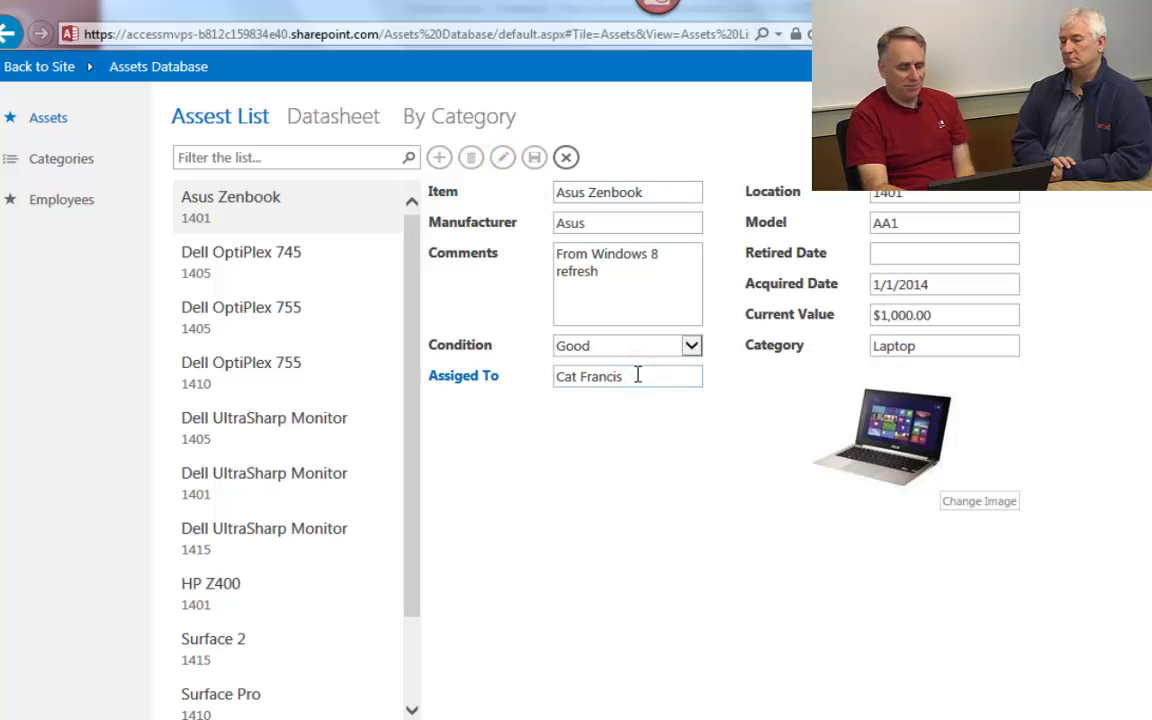
drag(636, 376, 512, 380)
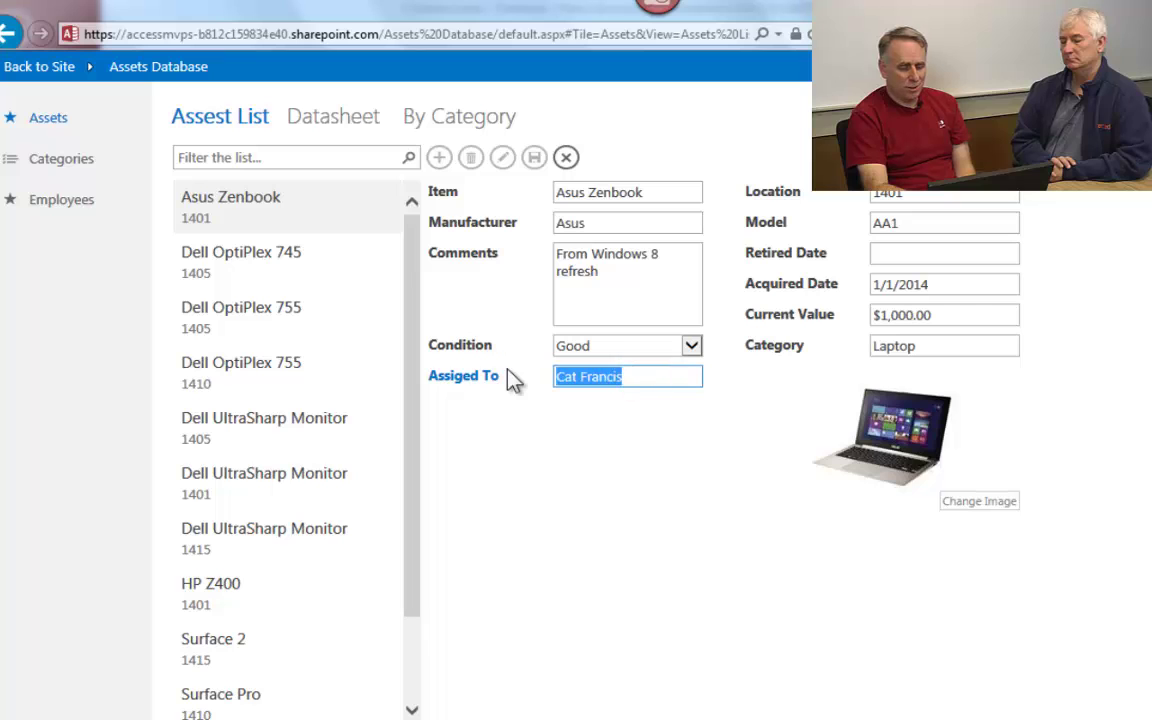
text(bo)
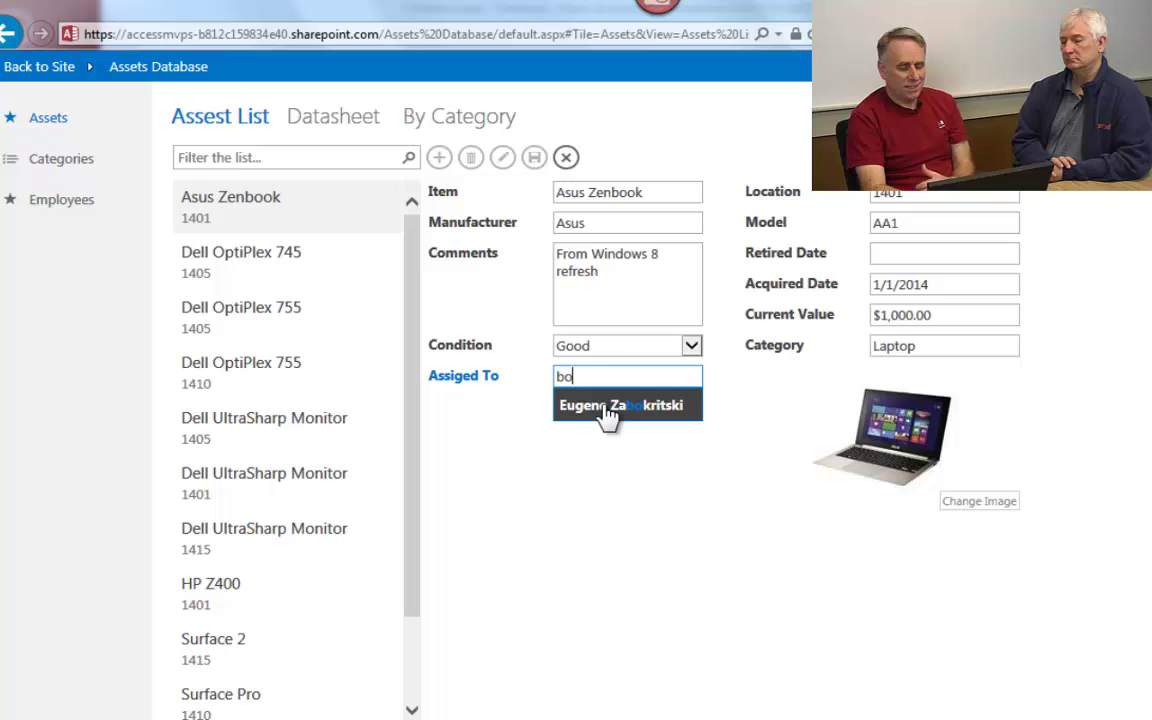
click(581, 378)
drag(581, 378, 504, 381)
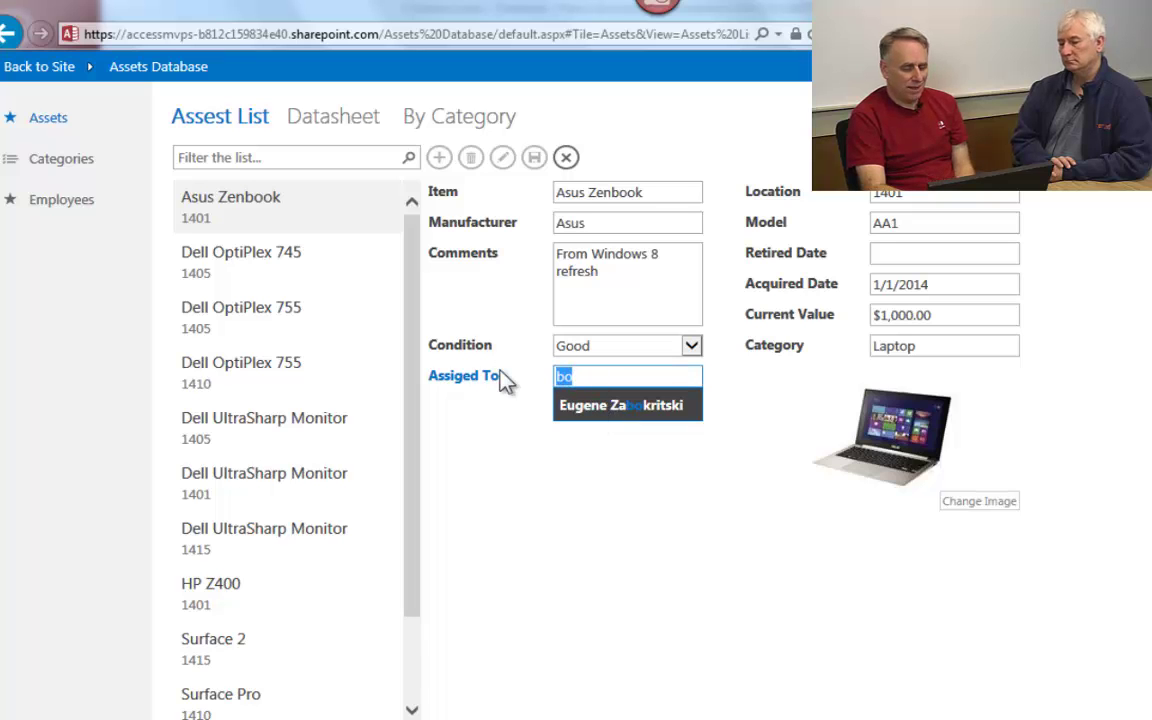
text(s)
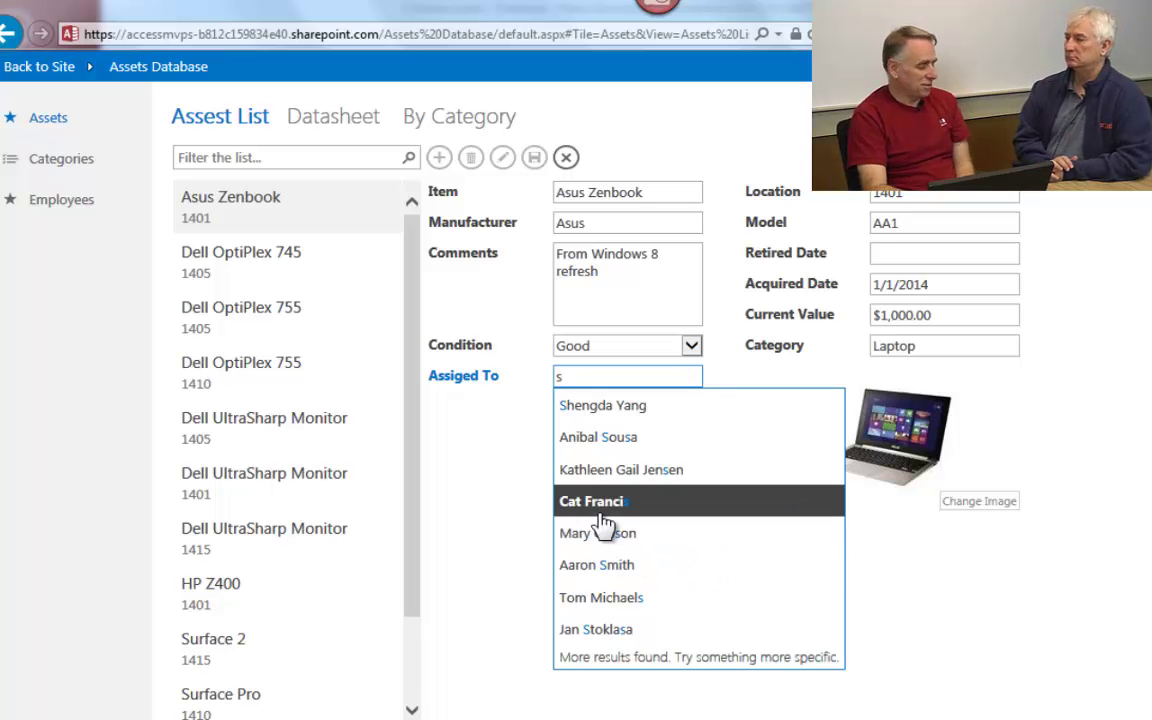
click(652, 604)
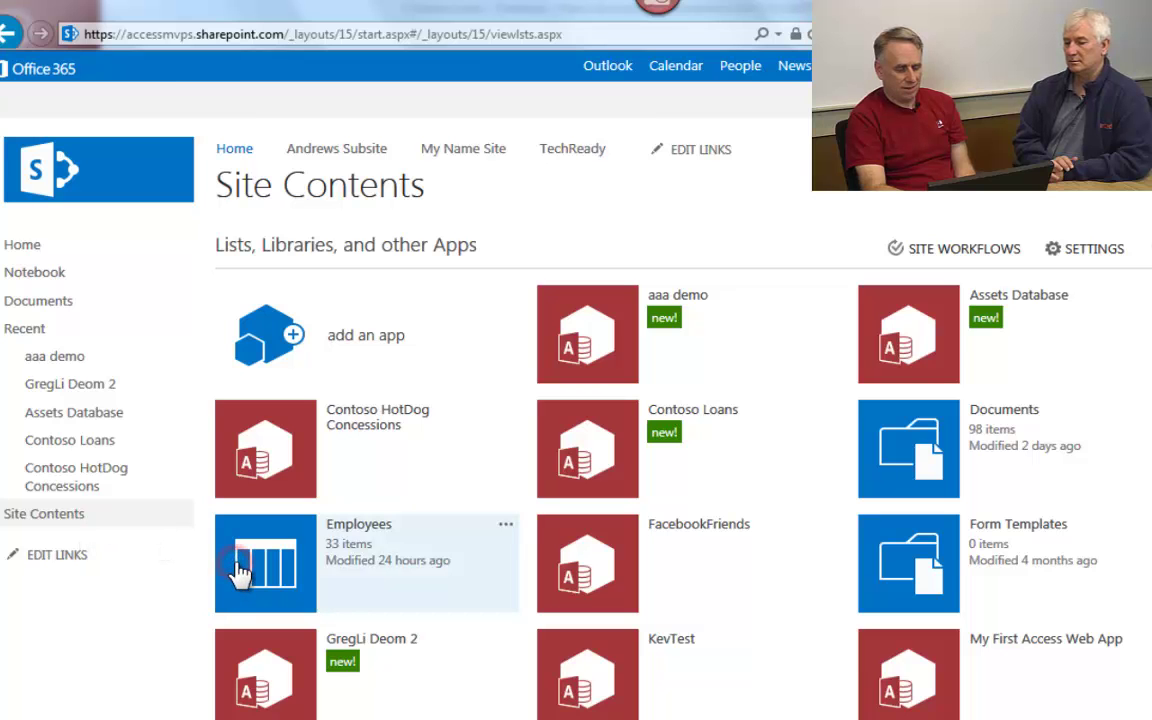
- Edit employee 9's item, typing 'my' into FirstName, updating Full Name, and save
click(240, 572)
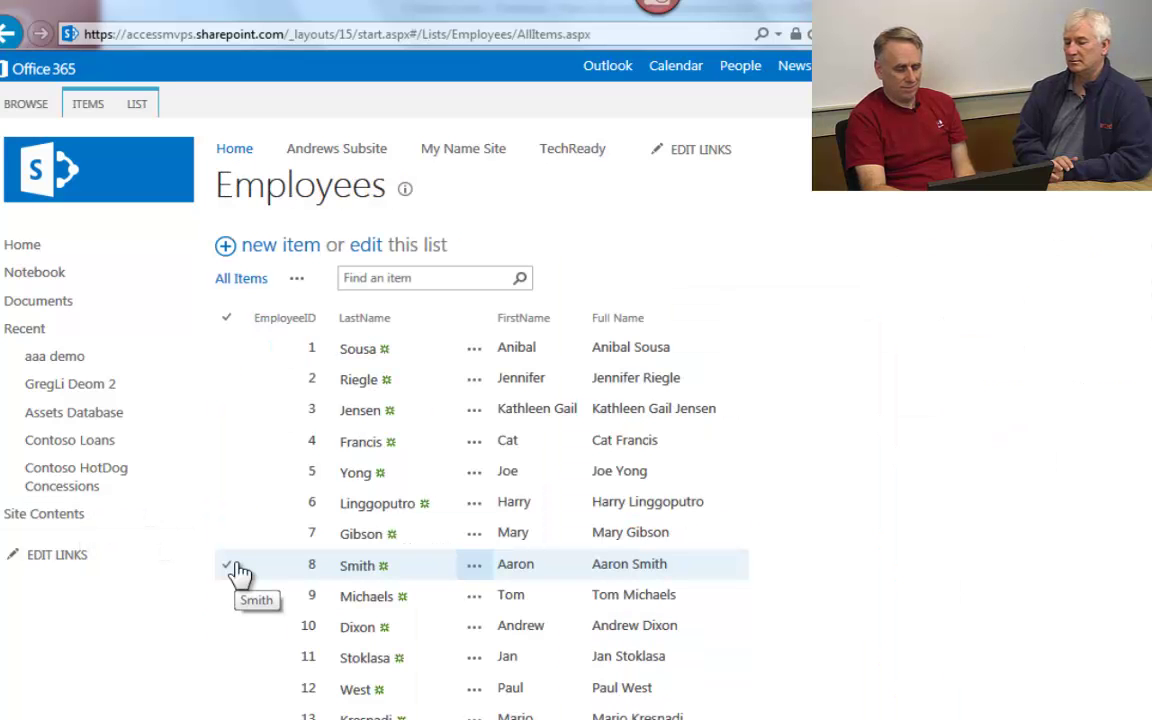
click(475, 600)
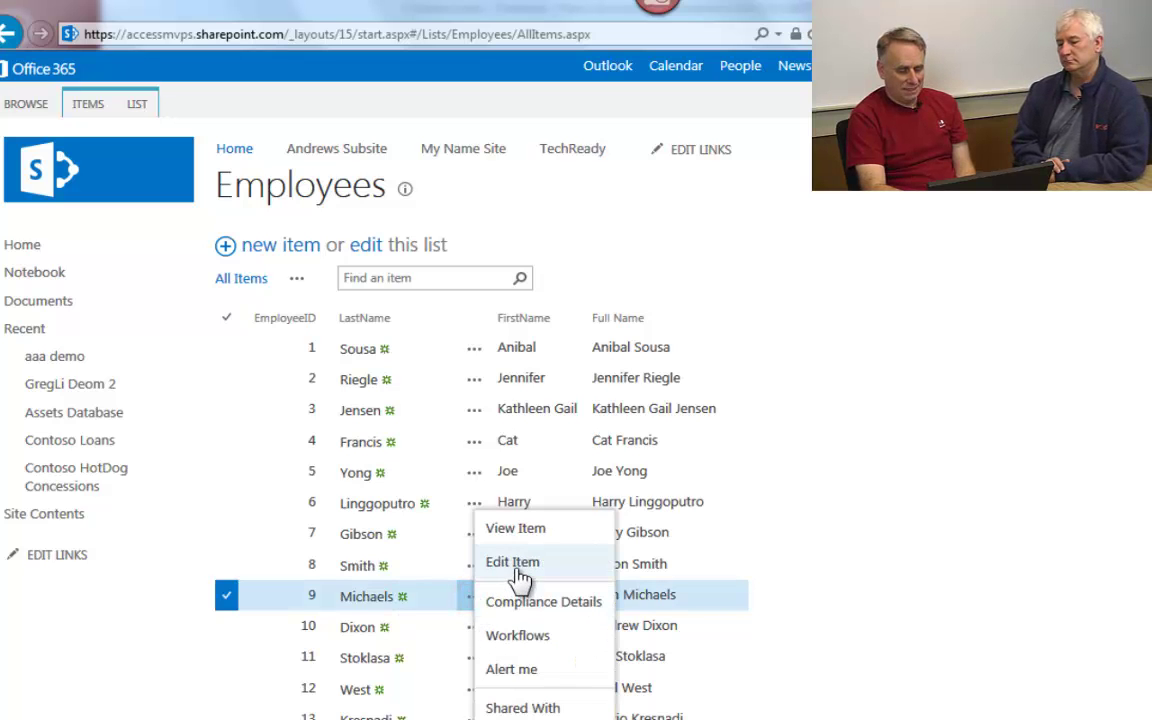
click(516, 573)
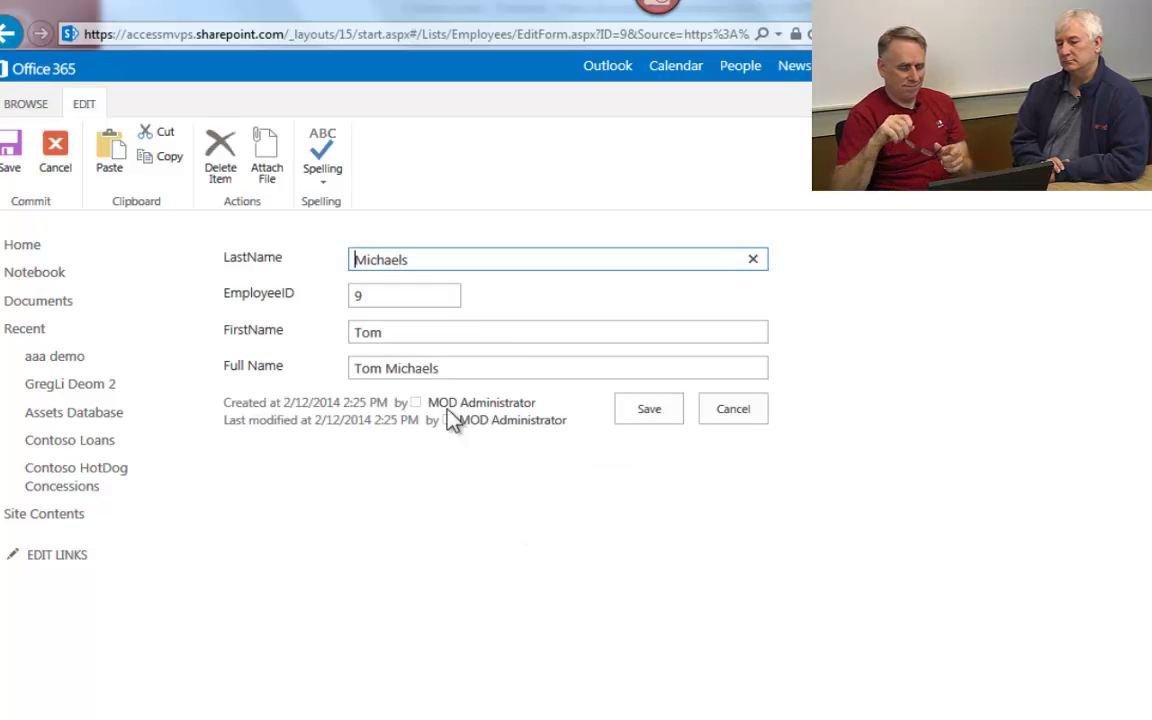
click(386, 336)
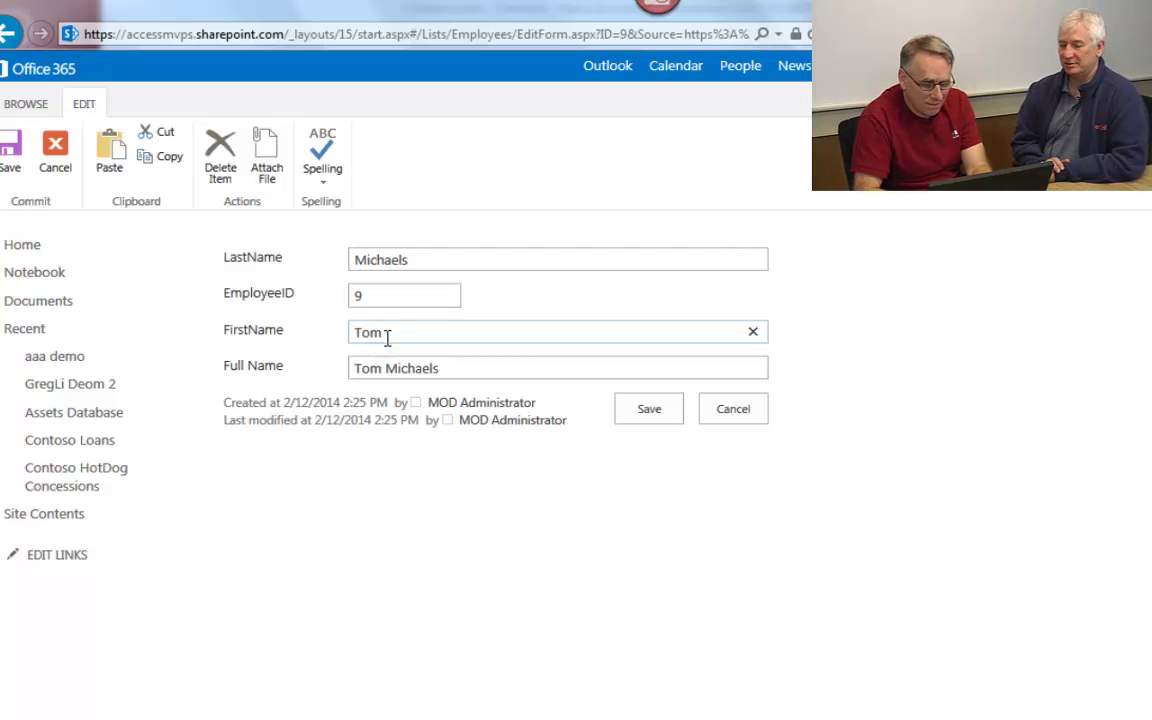
text(my)
click(412, 371)
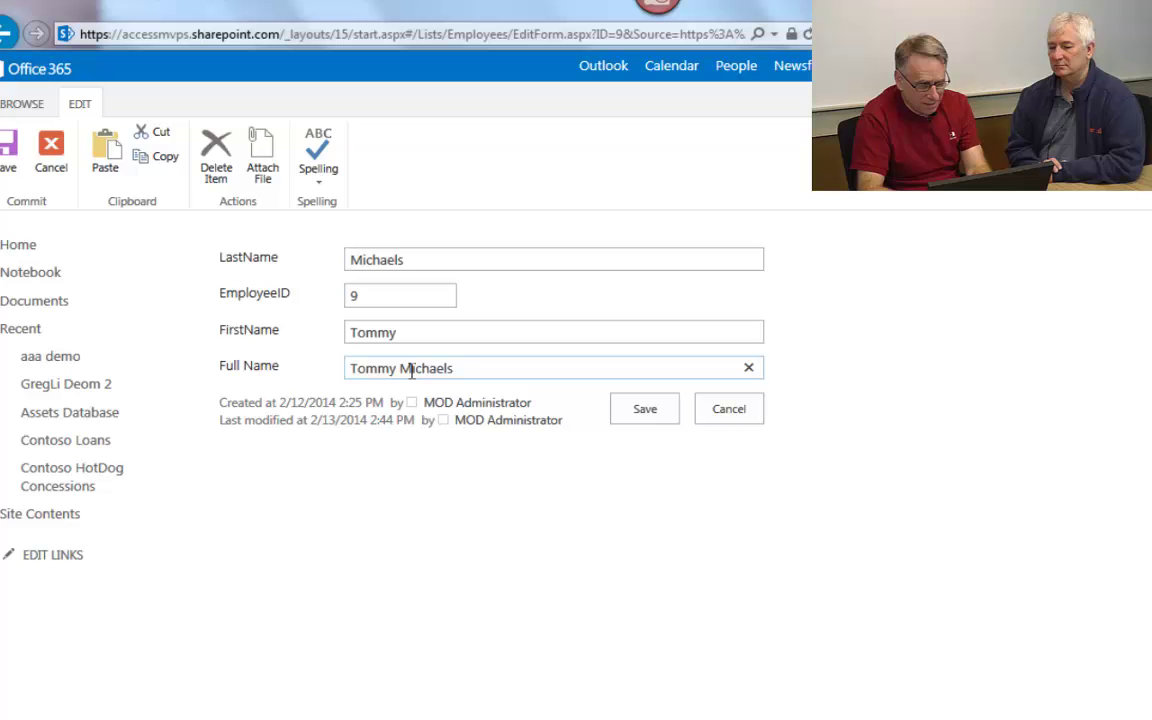
click(640, 412)
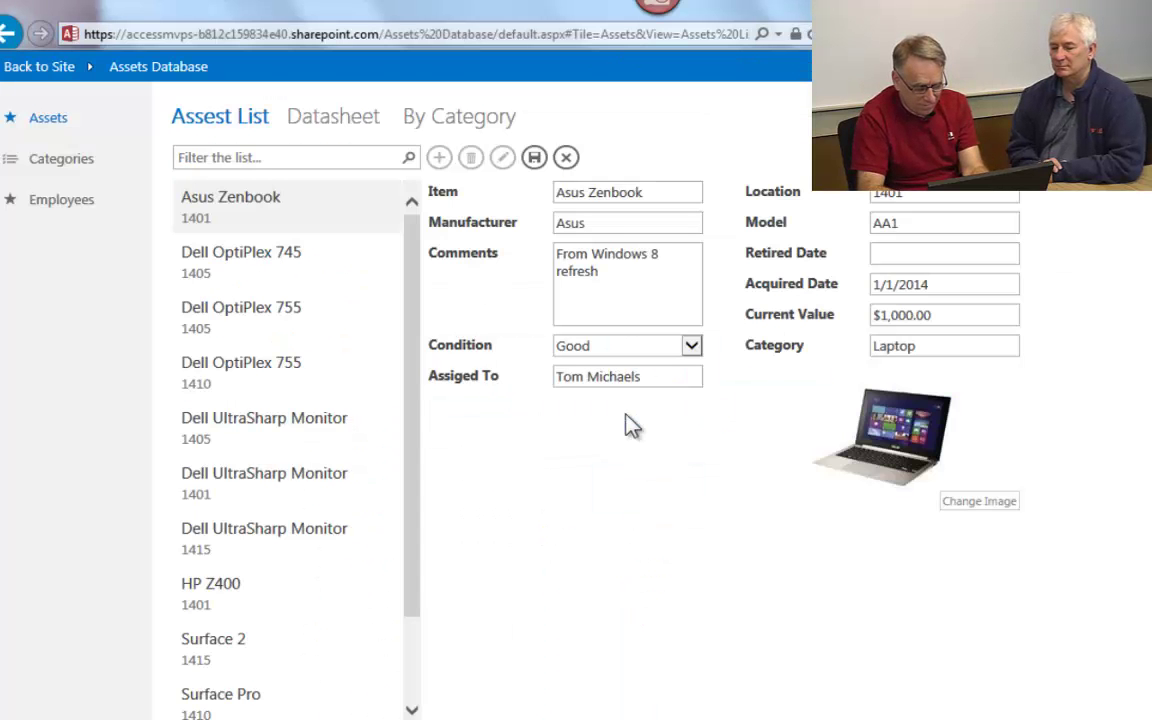
- Replace the Assigned To text with 'tom' and pick the renamed employee's suggestion
click(621, 377)
drag(648, 378, 466, 358)
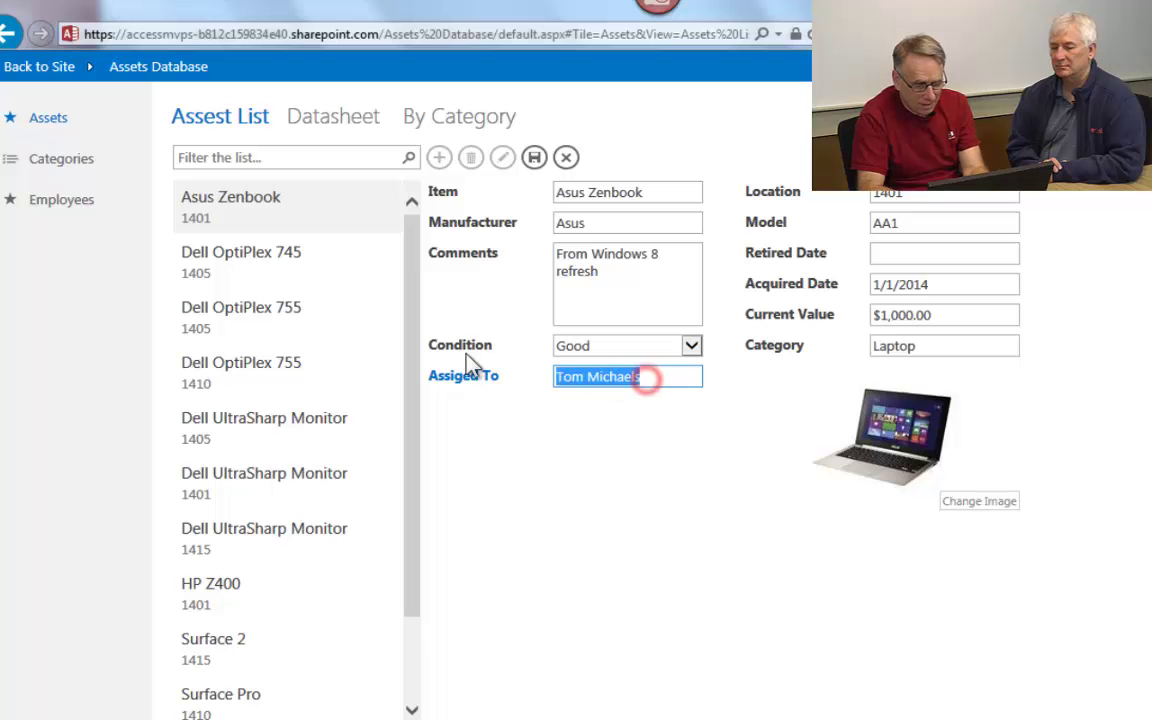
text(tom)
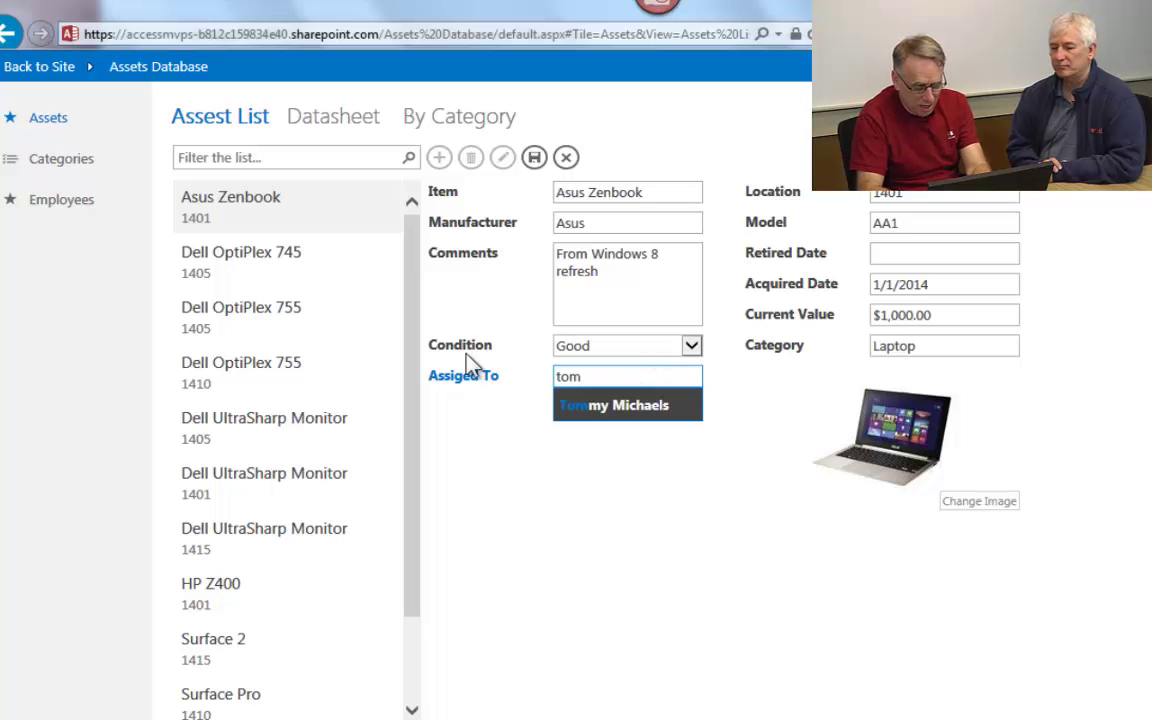
click(609, 406)
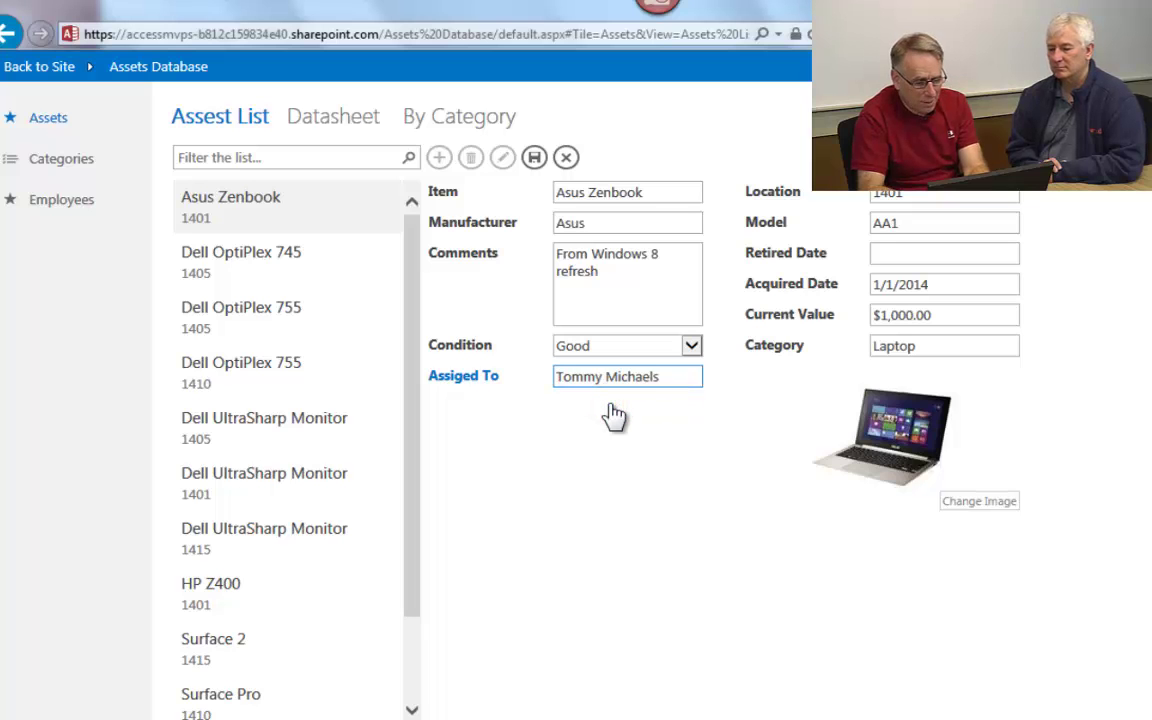